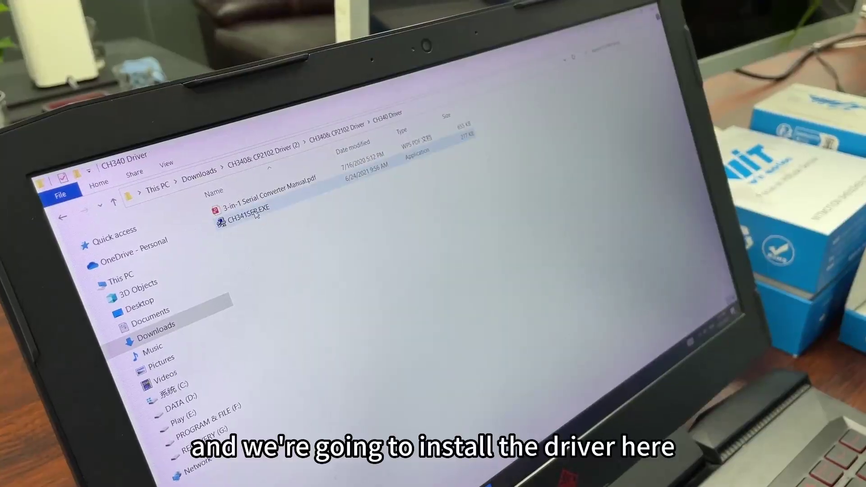
Launch CH341SER.EXE and start the CH340 driver install, which reports a failure
double_click(257, 217)
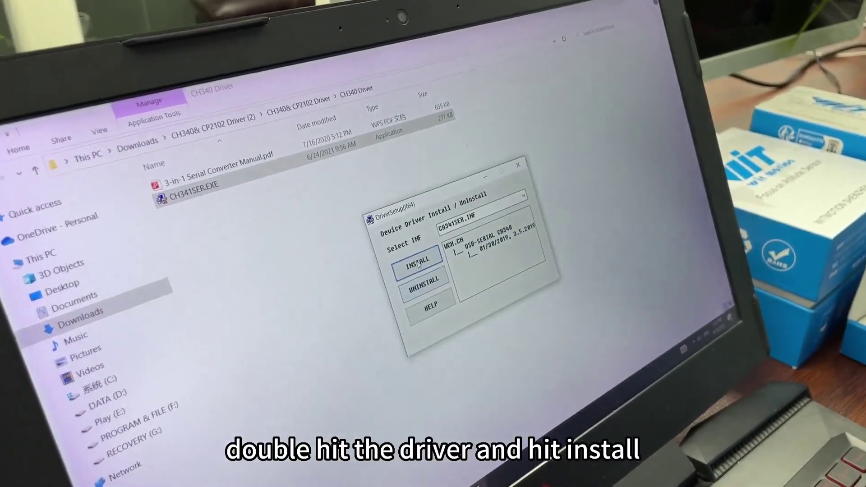
left_click(420, 261)
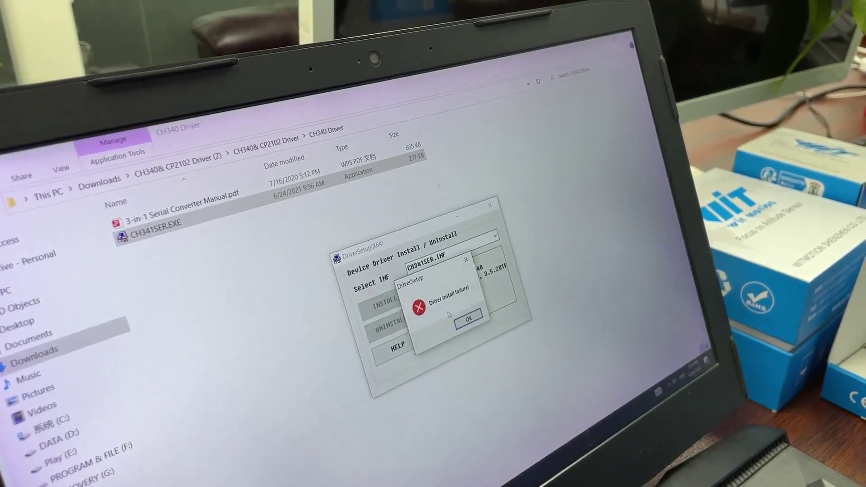
Dismiss the failure, reinstall until 'successfully pre-installed' appears, and close that message
key("Return")
left_click(391, 329)
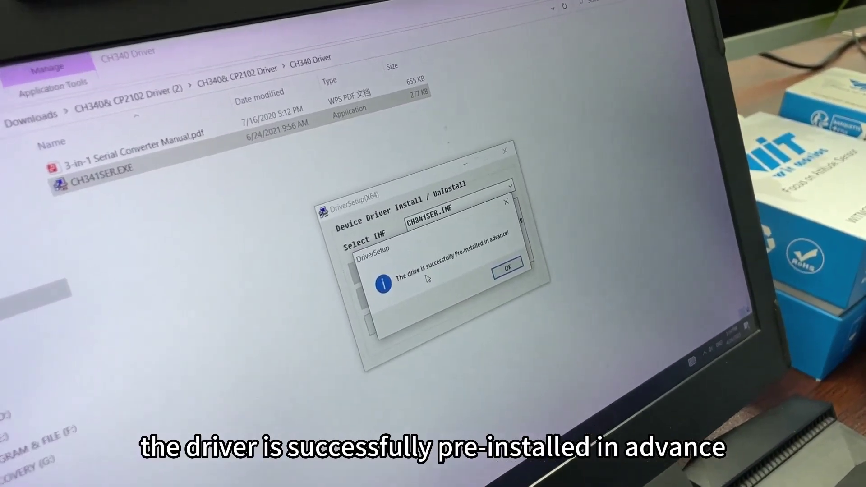
left_click(501, 258)
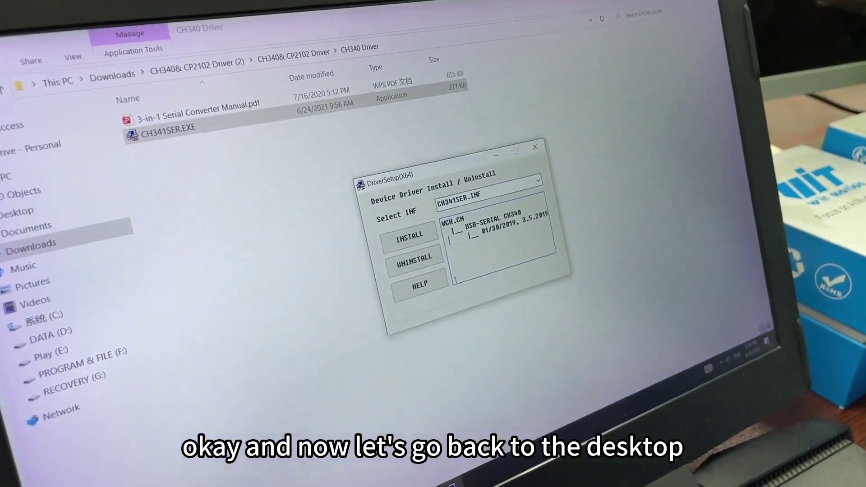
Show the desktop and launch Computer Management from This PC's Manage option
key("super+d")
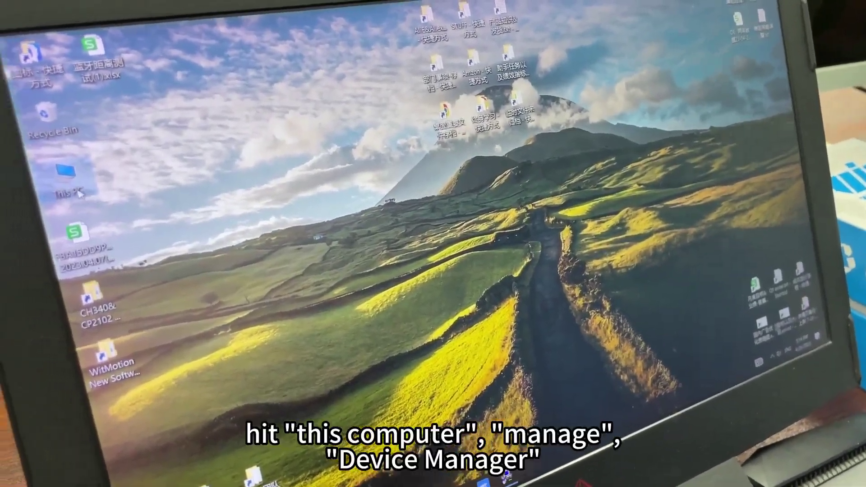
right_click(202, 203)
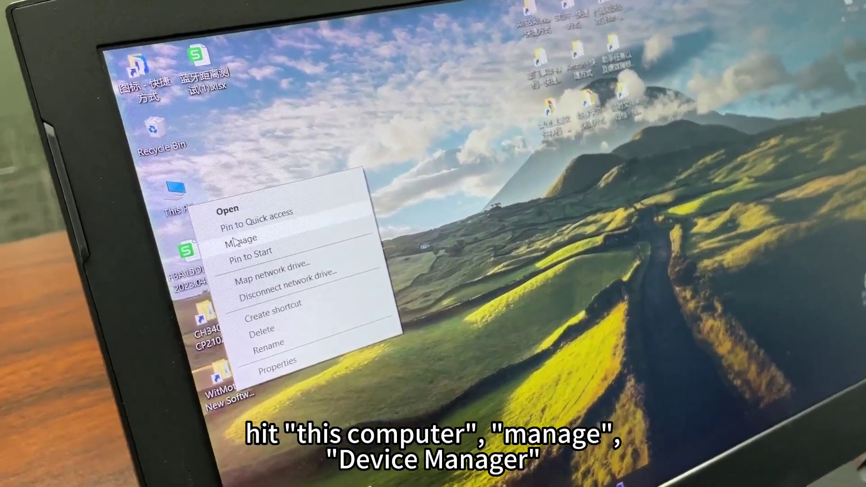
left_click(245, 239)
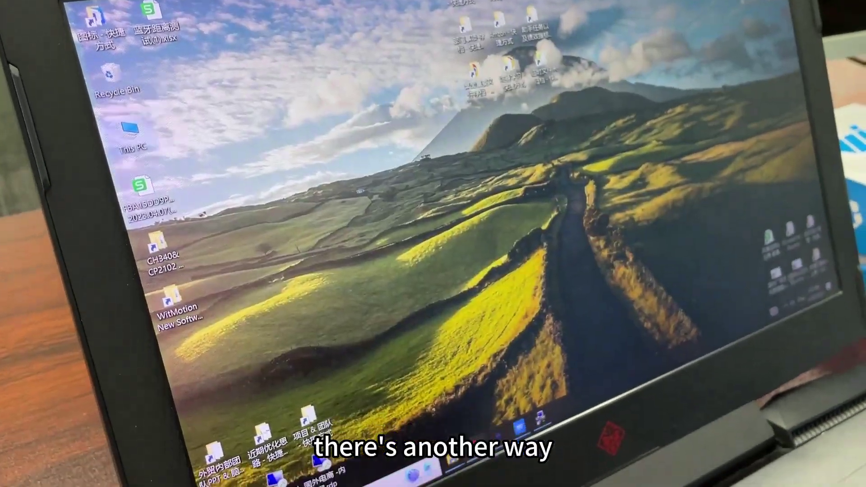
Search for Device Manager, launch it, and expand Ports (COM & LPT) to show USB-SERIAL CH340 (COM5)
key("super")
key("super+s")
type("de")
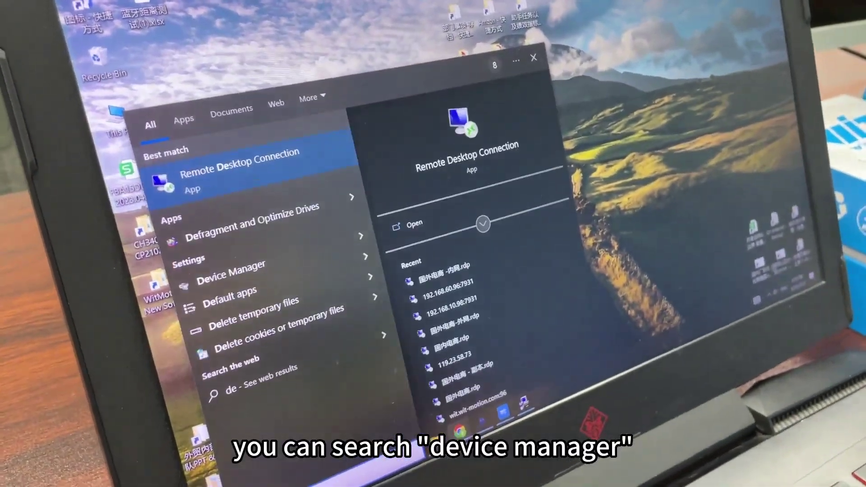
type("vice")
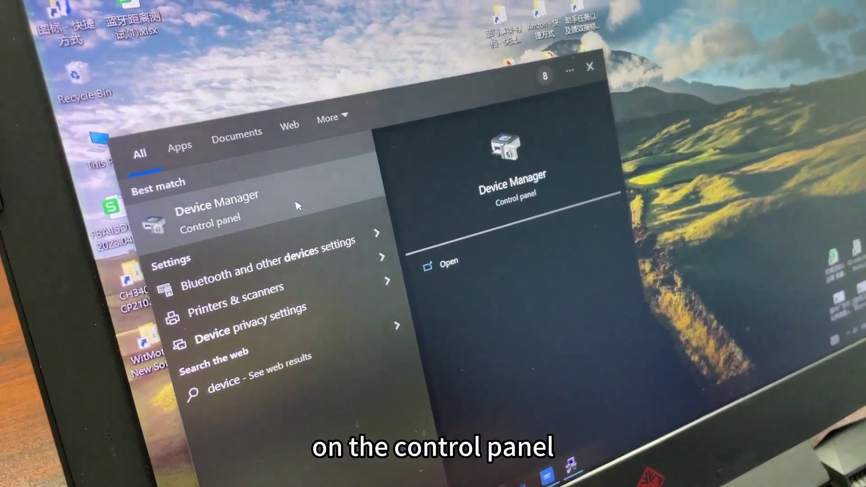
left_click(296, 206)
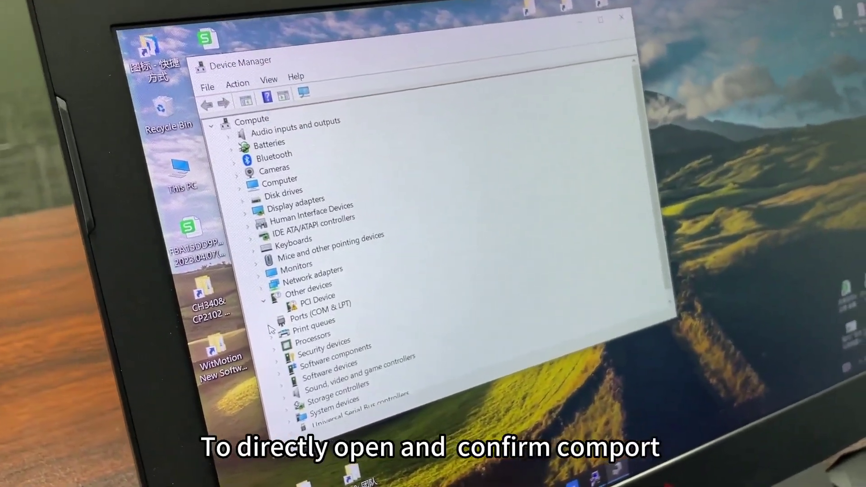
left_click(319, 323)
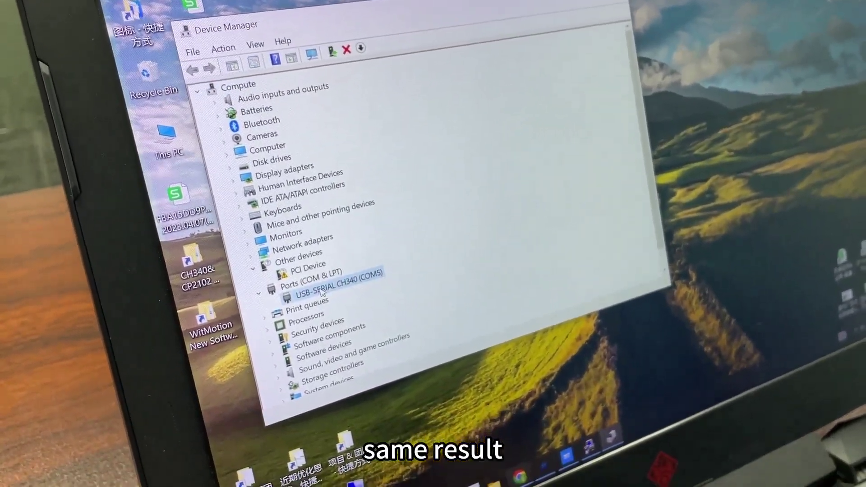